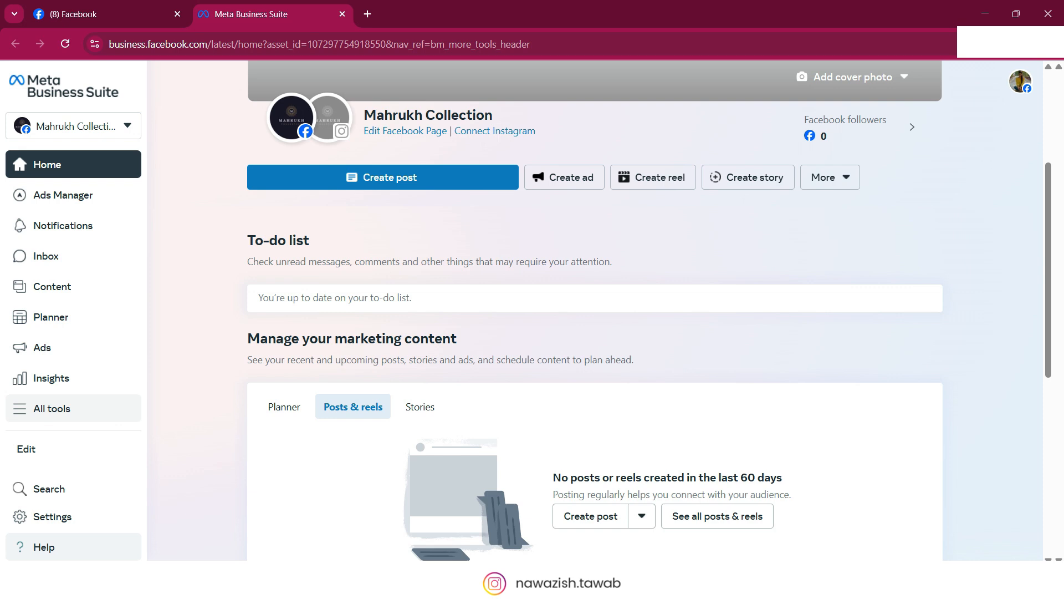
Open Ads Manager from the full list of Meta Business Suite tools
click(52, 408)
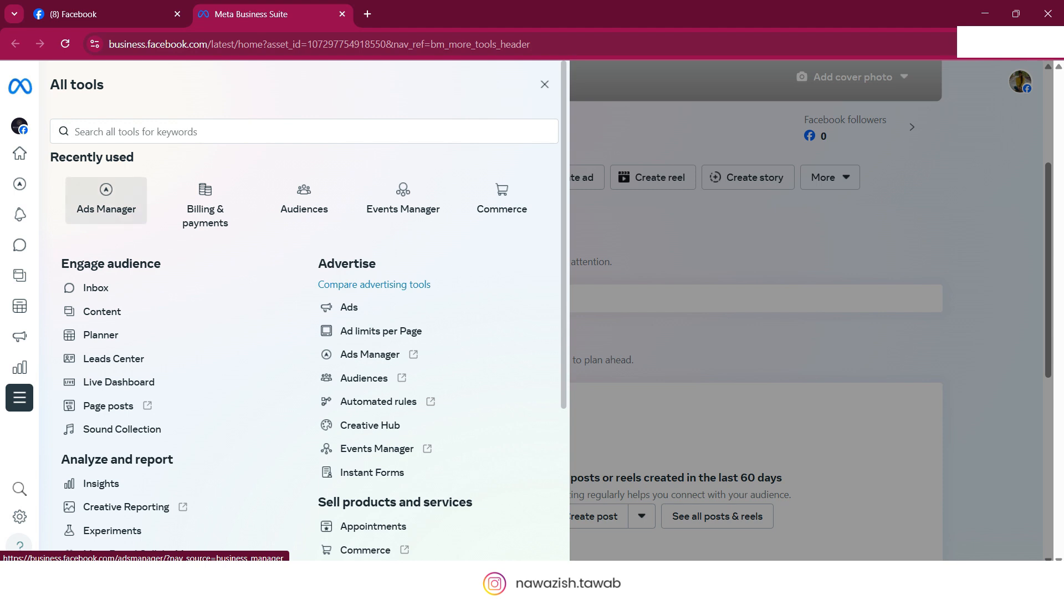
click(106, 198)
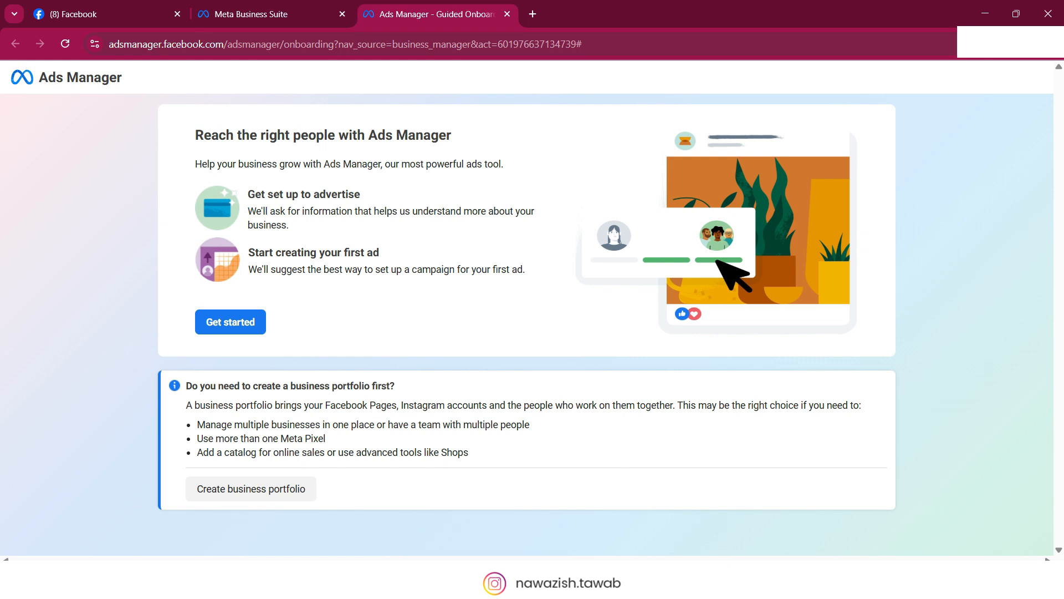
drag(109, 44, 224, 44)
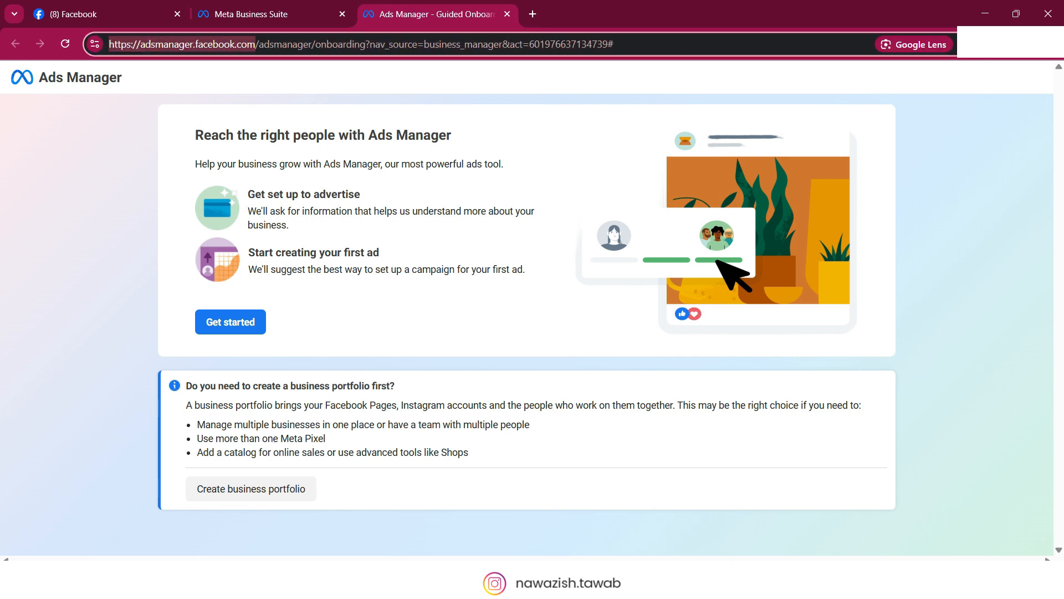
key(ctrl+c)
click(533, 14)
key(ctrl+v)
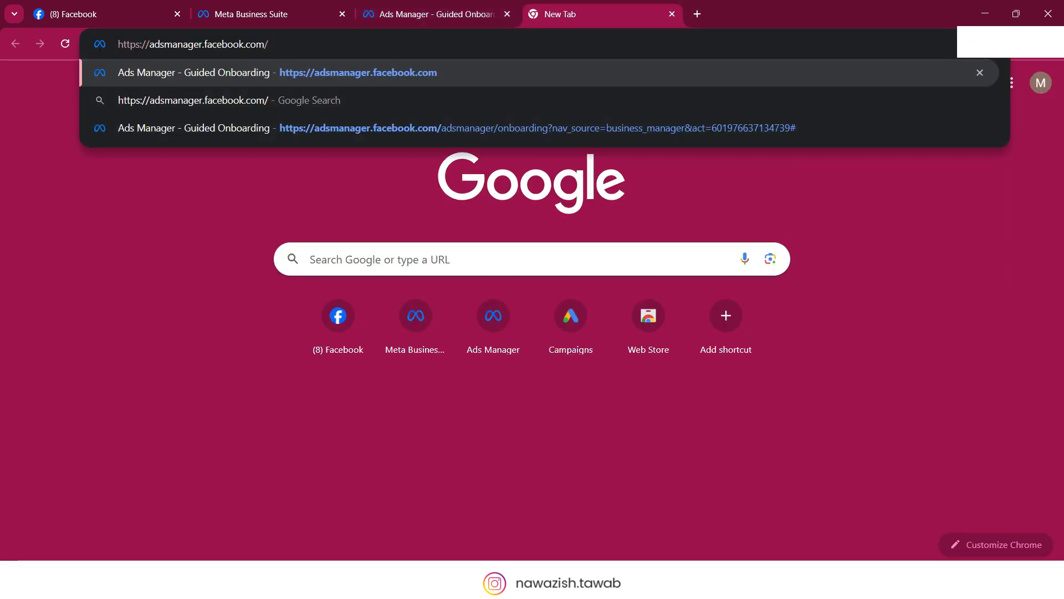
key(Return)
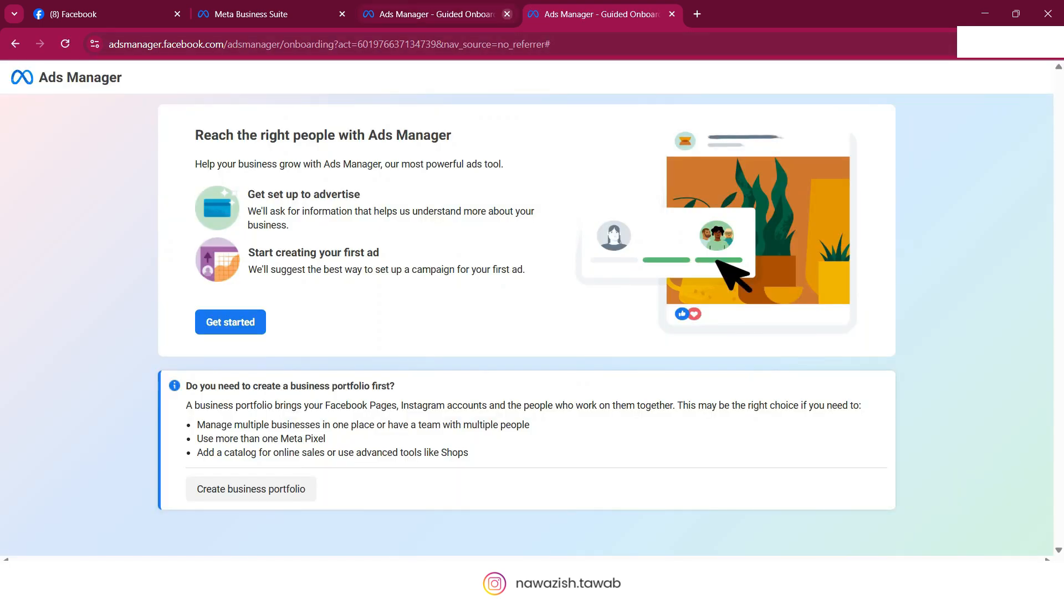
click(507, 14)
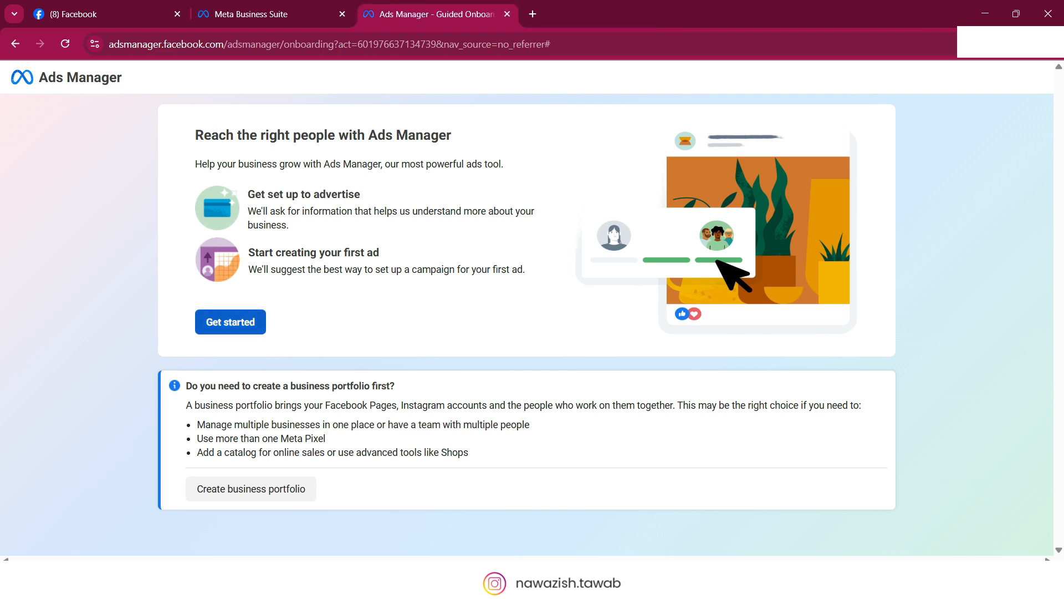
Start the Ads Manager guided setup and submit Business to business as the industry
click(230, 321)
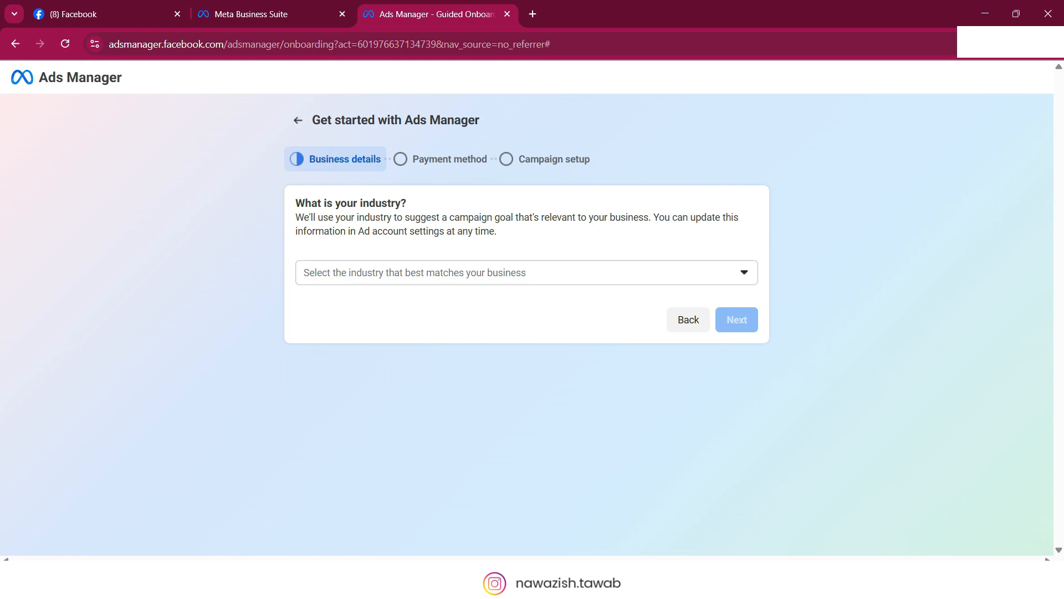
click(527, 273)
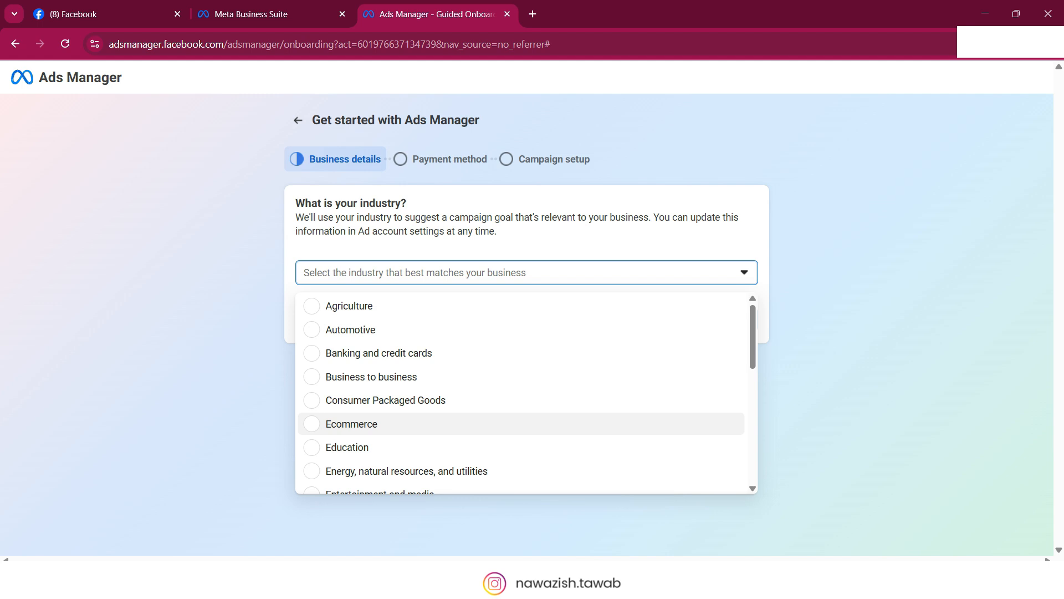
scroll(521, 399, down, 3)
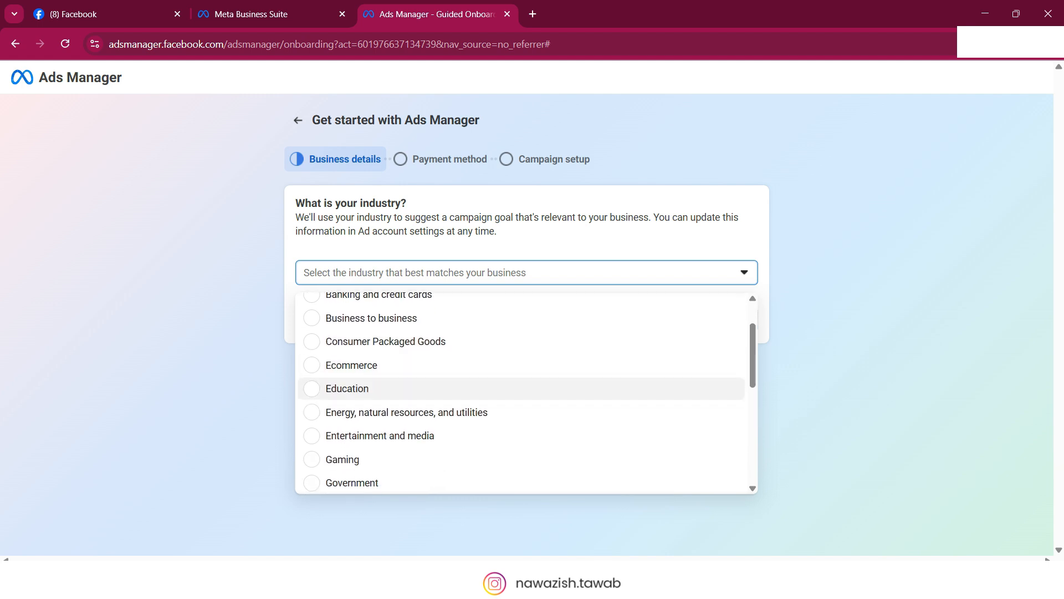
scroll(521, 399, down, 3)
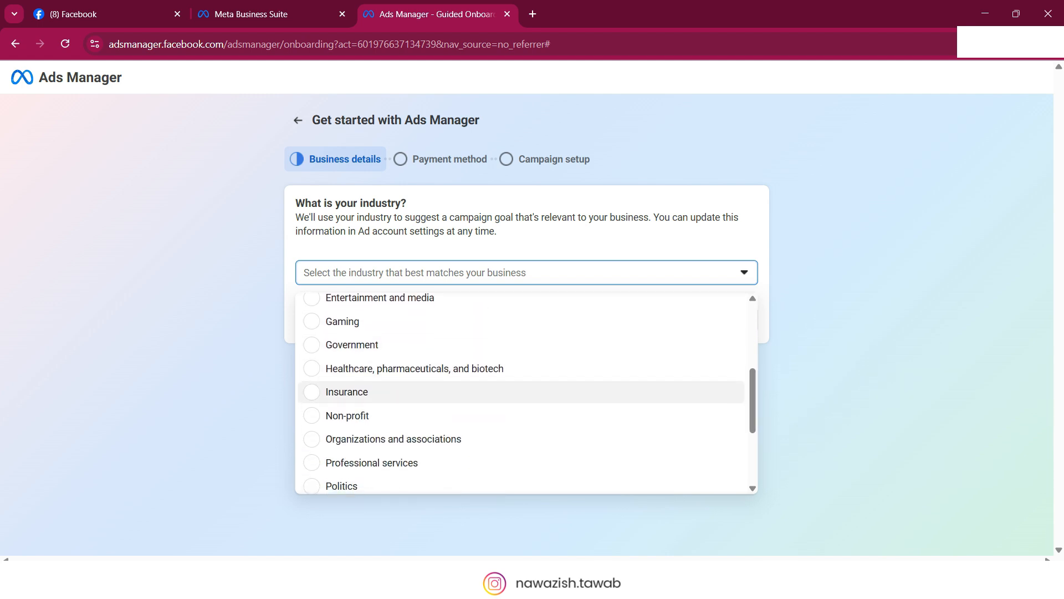
scroll(521, 399, up, 5)
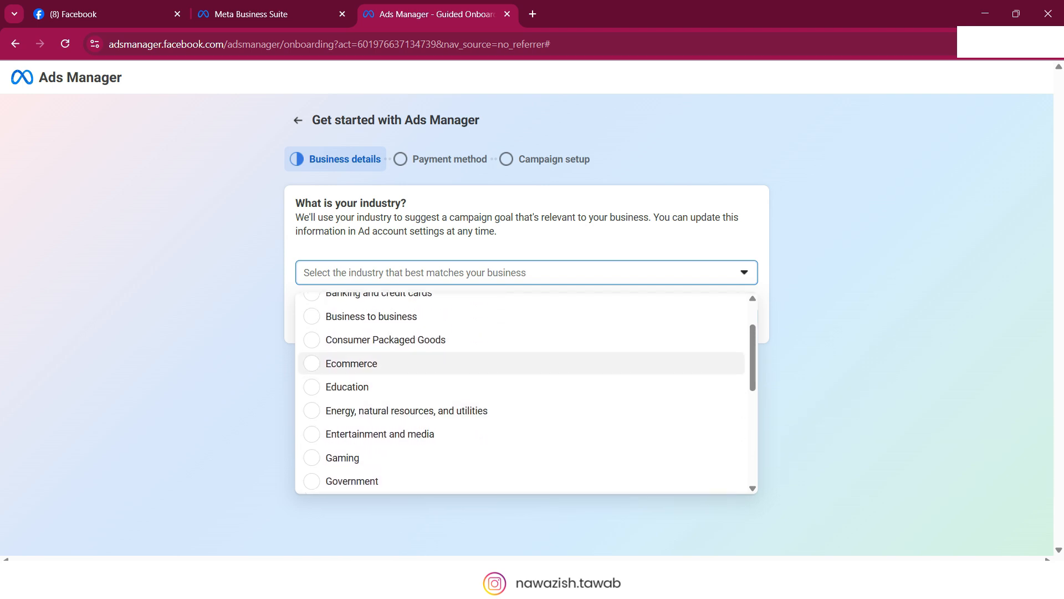
click(371, 316)
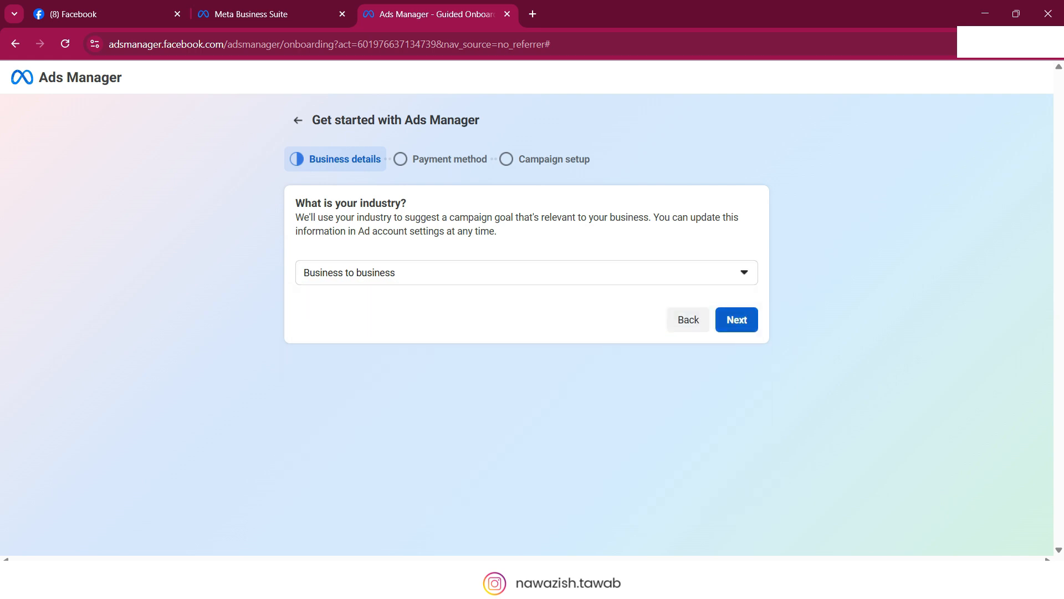
click(737, 319)
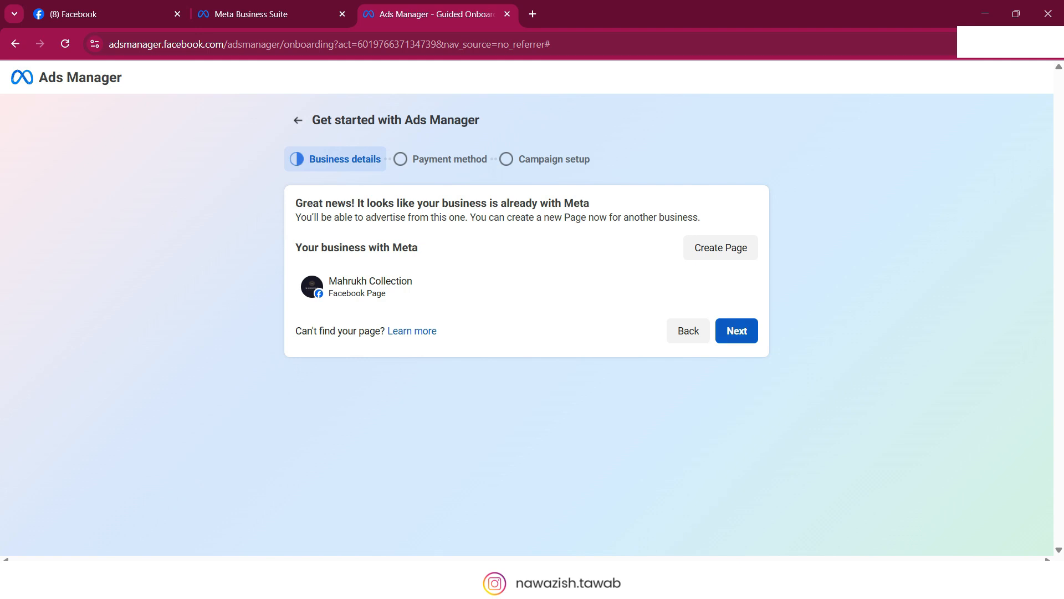
Accept the Mahrukh Collection Facebook Page and the payment method on file to reach campaign setup
click(737, 331)
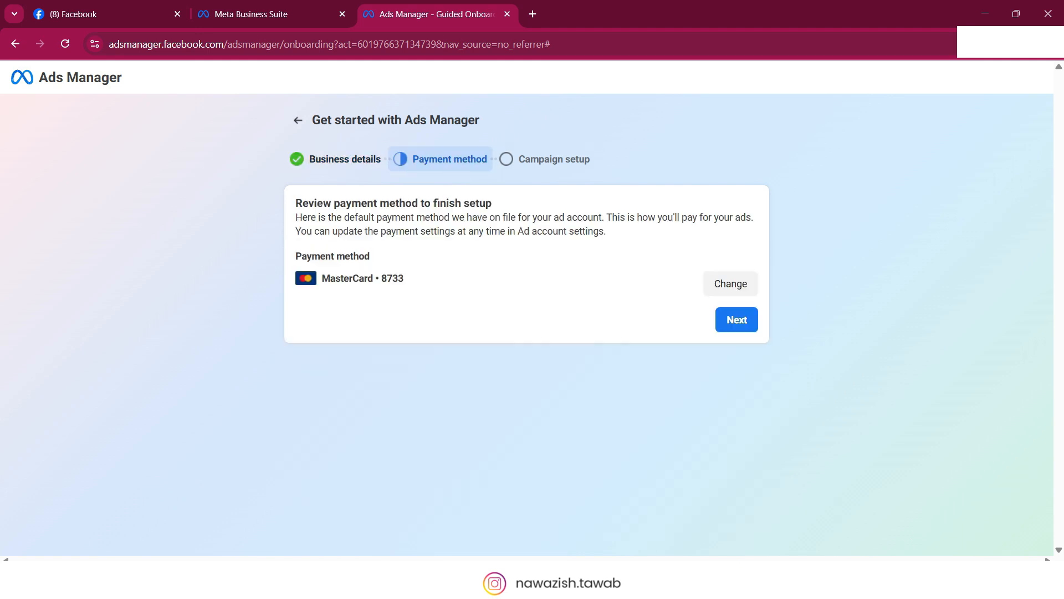
click(736, 319)
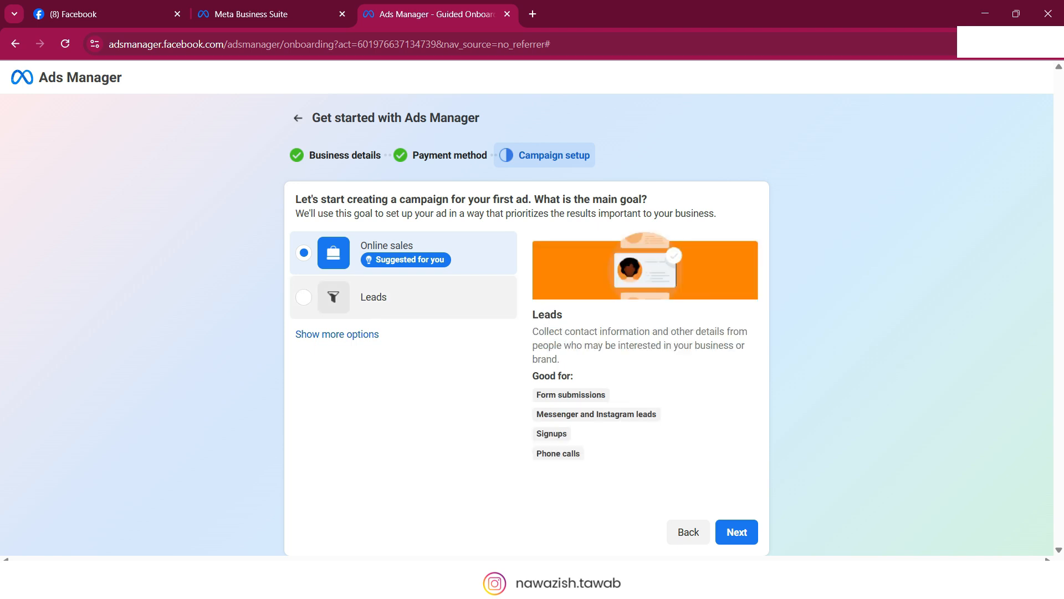
Show all campaign goals and create the first campaign with the goal Awareness of your brand or location
click(337, 334)
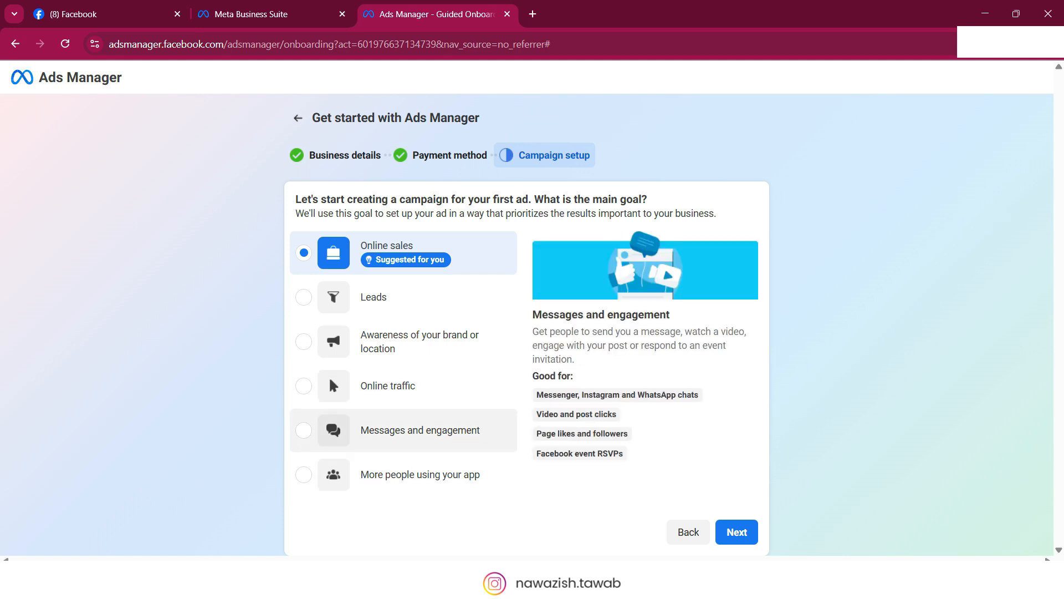
click(383, 341)
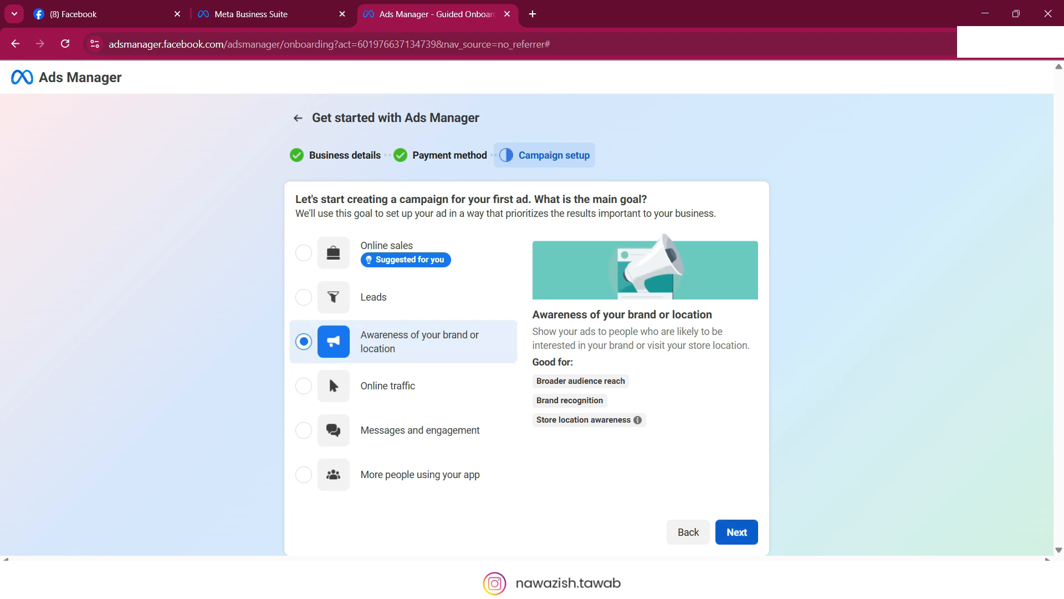
click(736, 532)
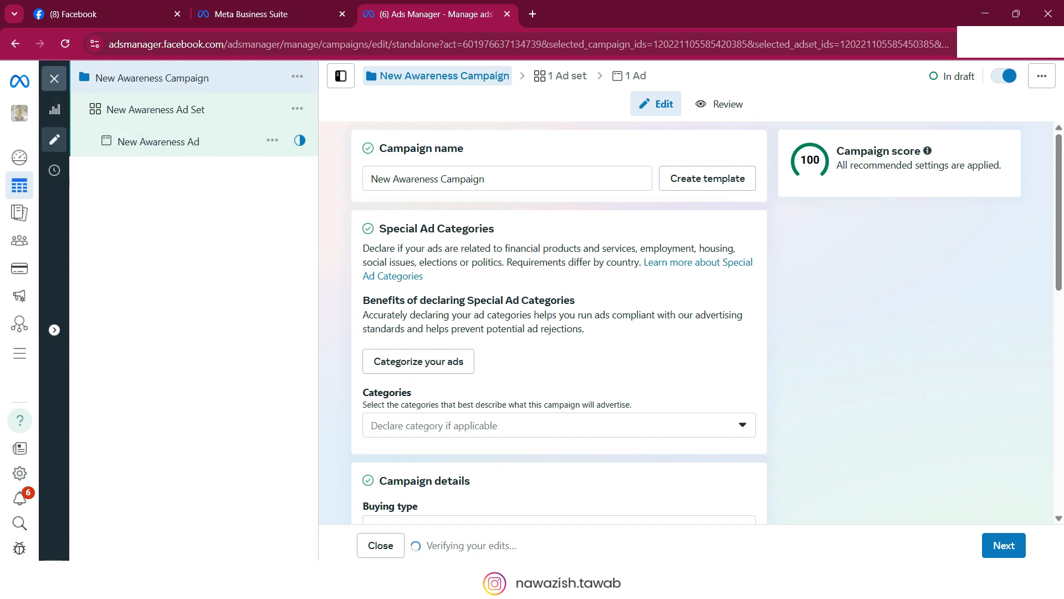
Close the campaign editor without publishing the draft, and dismiss the opportunity score introduction and its tip
click(55, 79)
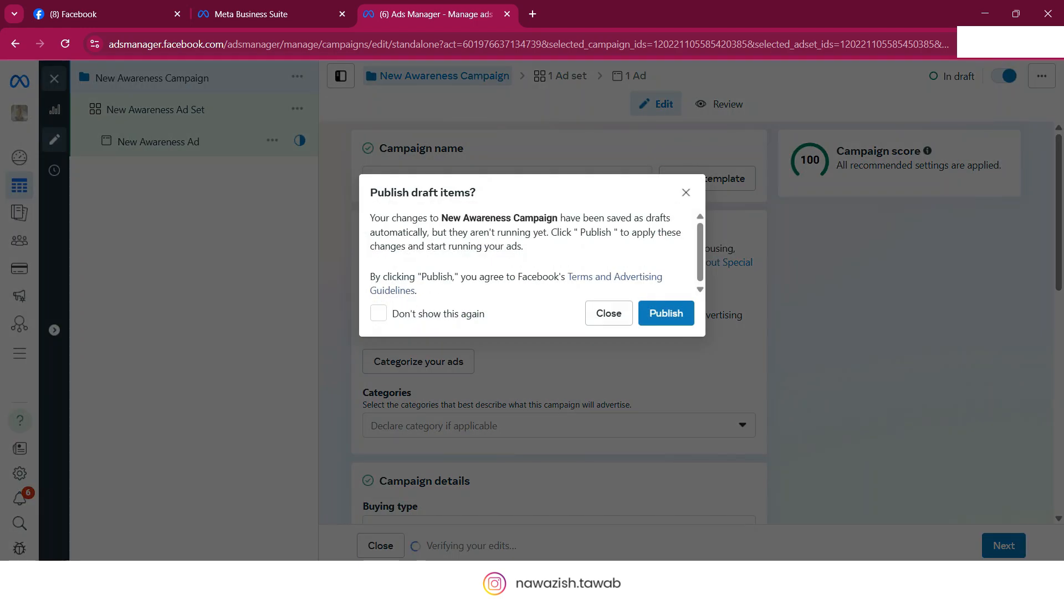
click(608, 313)
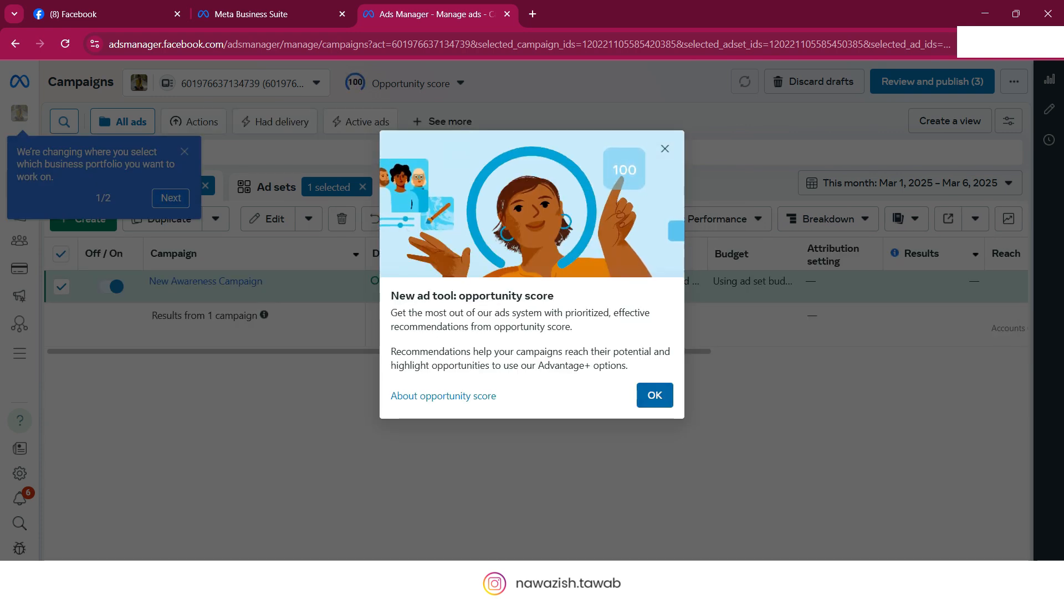
click(665, 149)
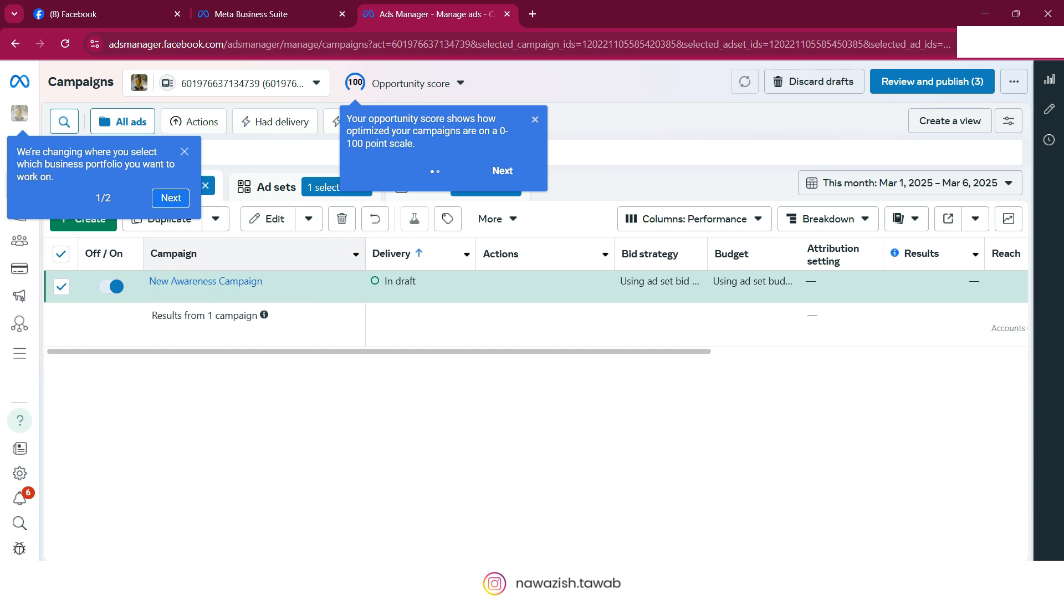
click(535, 119)
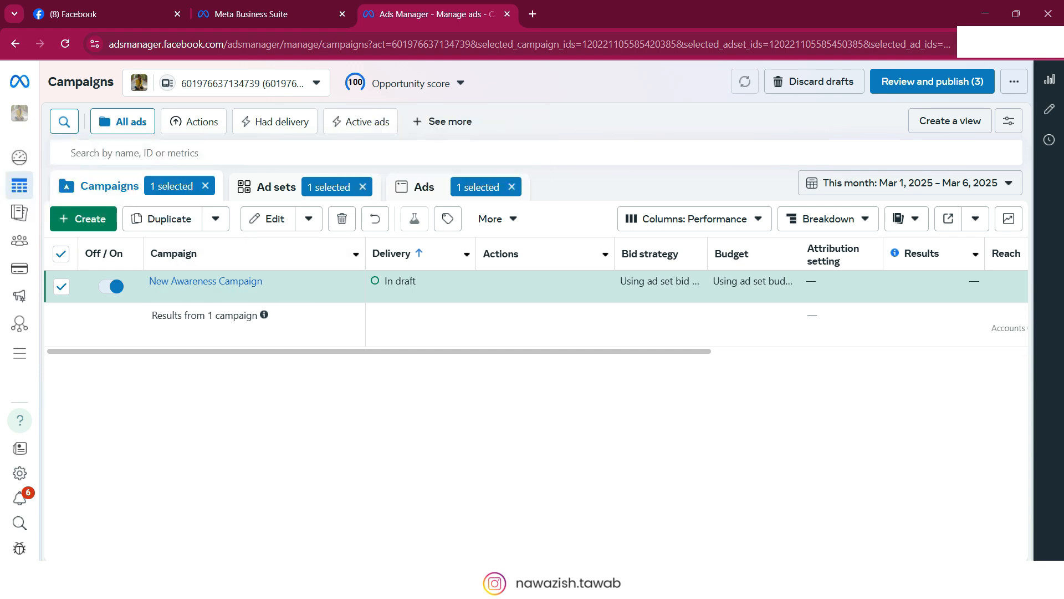
Clear the ad, ad set and campaign selections so the tables are unfiltered
click(511, 187)
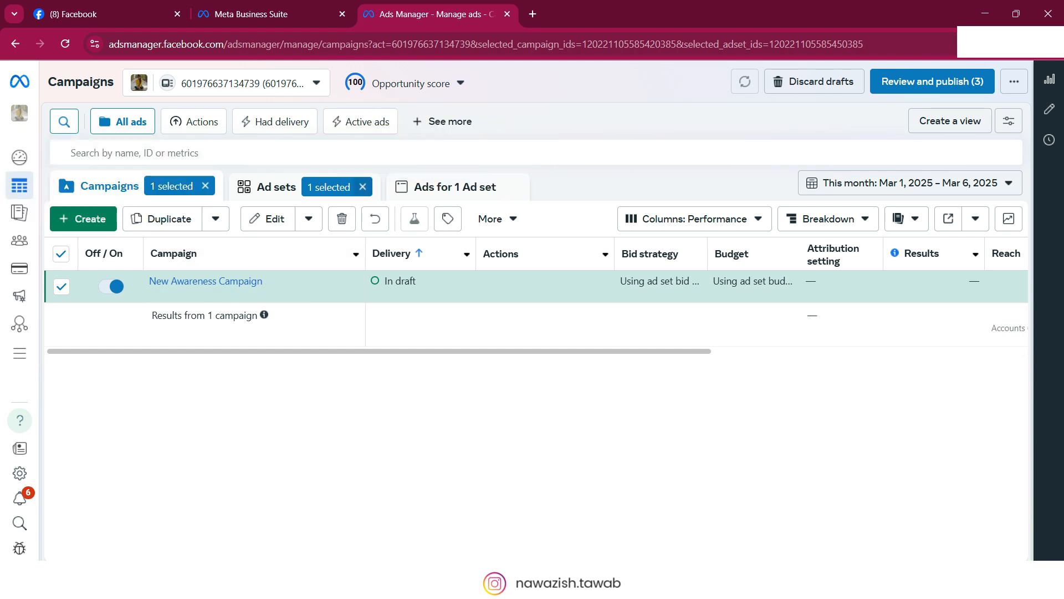
click(363, 187)
click(205, 185)
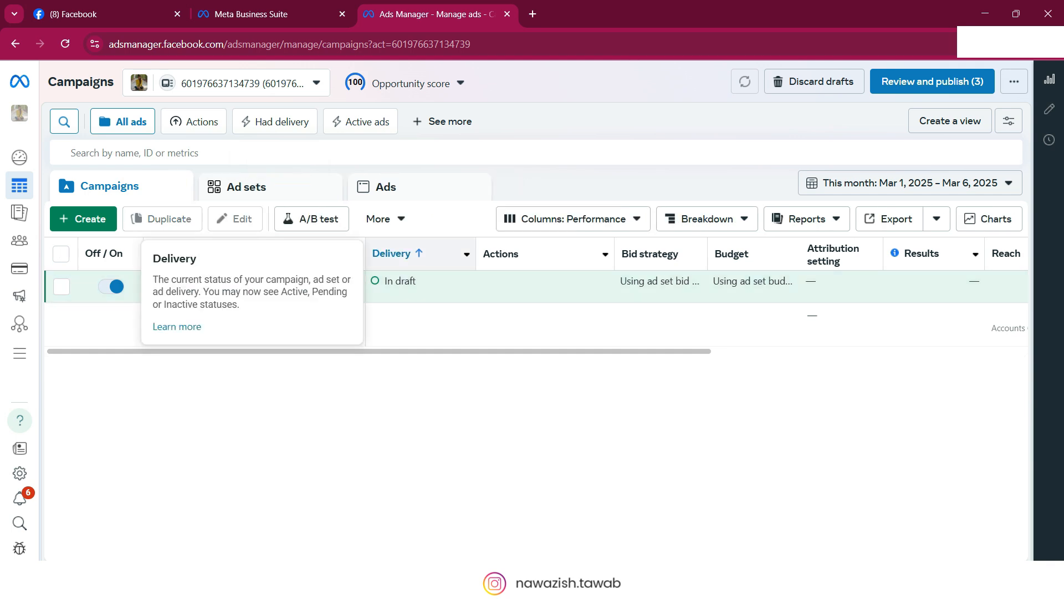
Review the opportunity score details and the date range options, leaving the date range unchanged
mouse_move(206, 282)
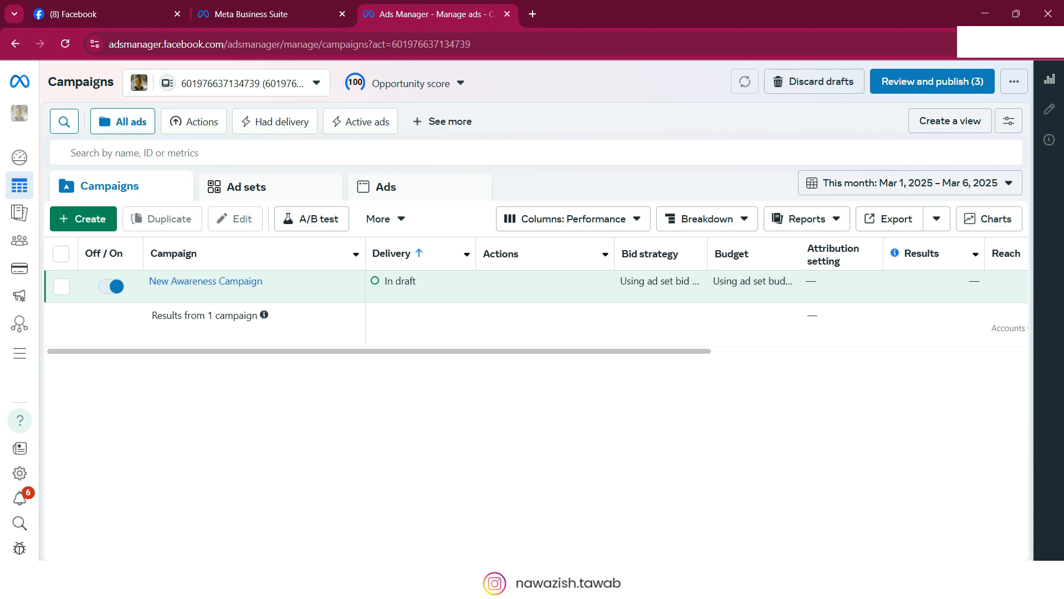
click(419, 83)
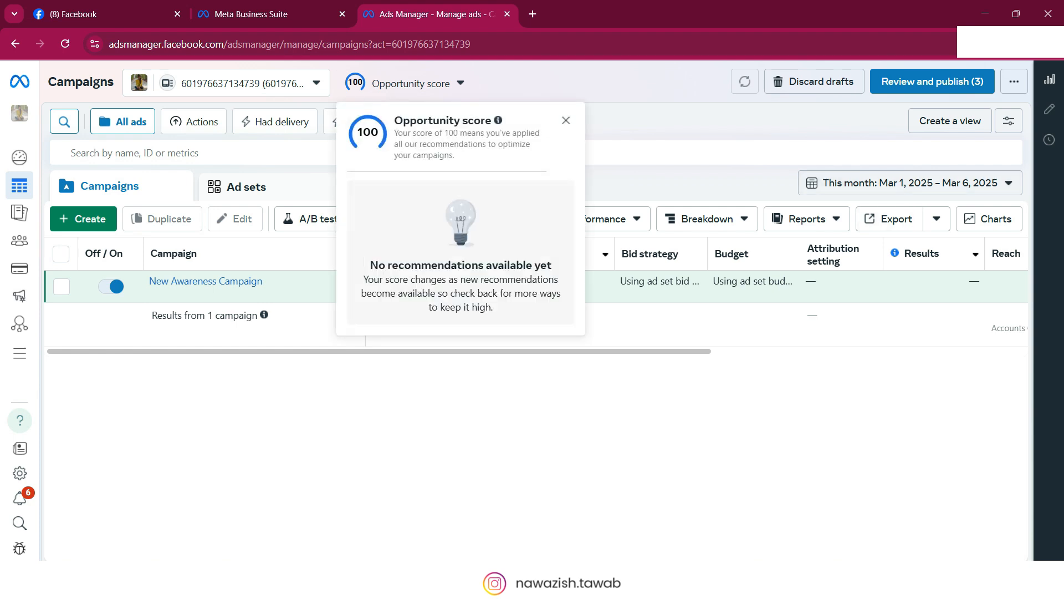
click(566, 120)
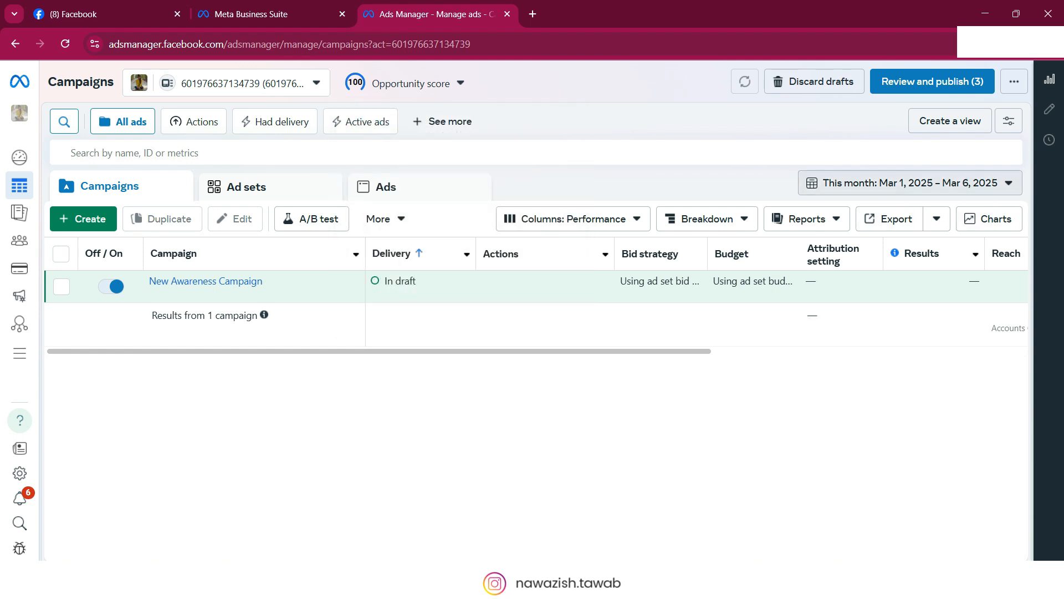
click(911, 182)
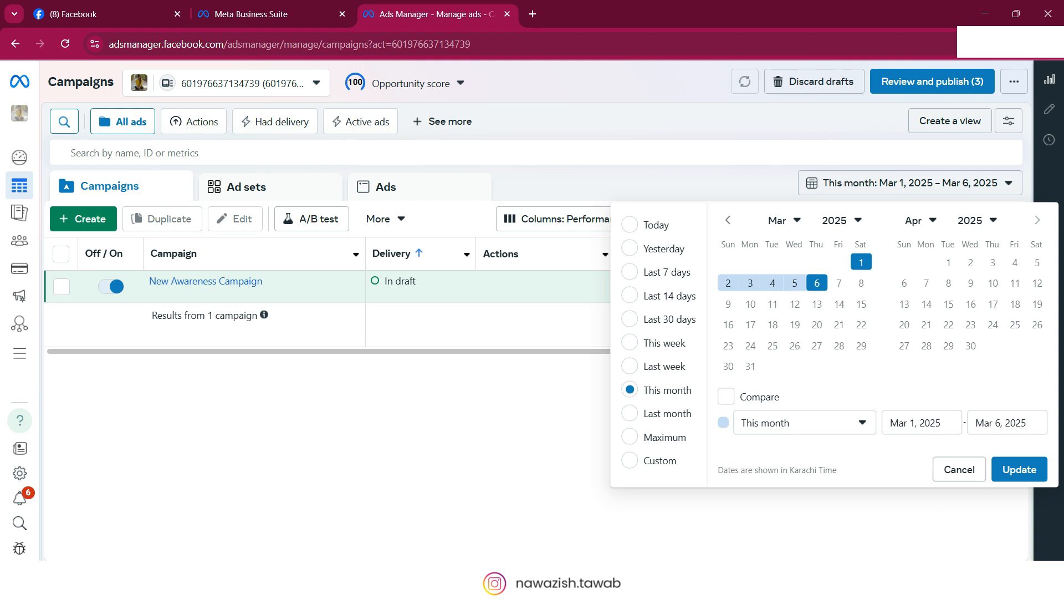
click(960, 469)
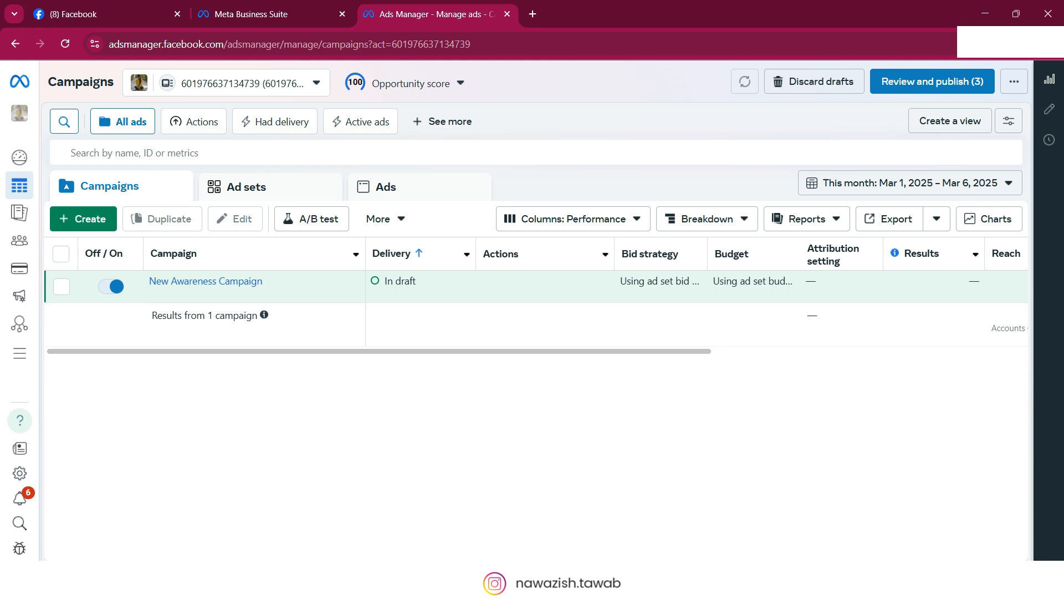
View the ad sets and ads levels, and return to the campaigns list
click(247, 186)
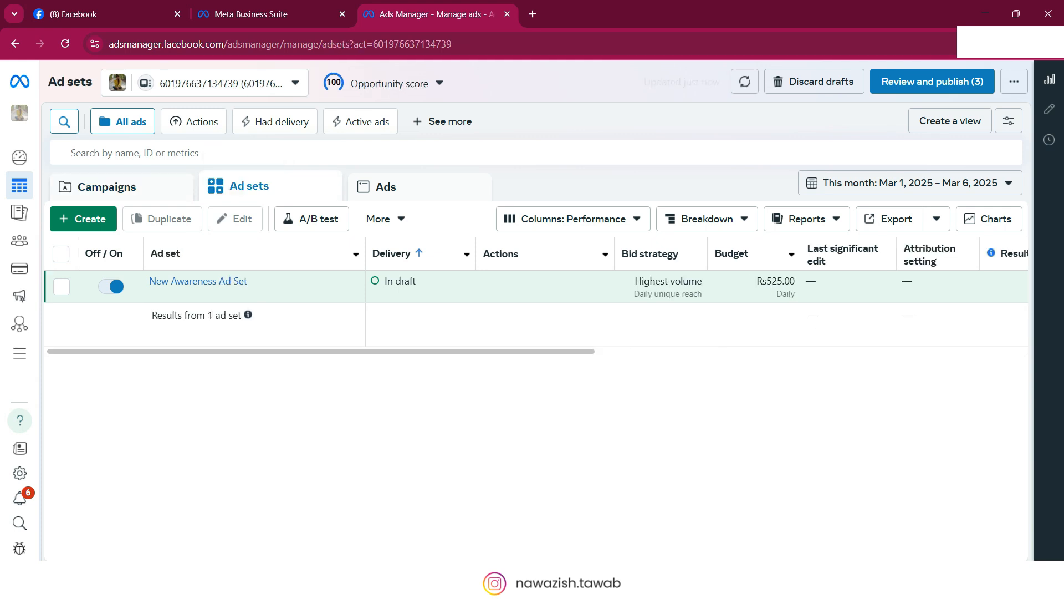
click(387, 186)
click(107, 187)
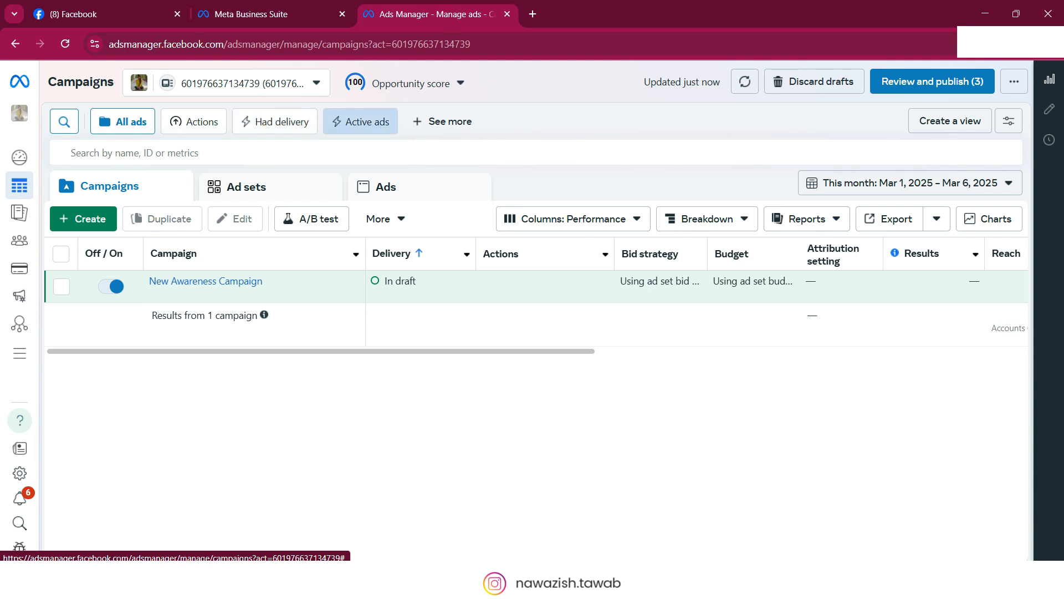
Check the additional quick views and the settings for creating a view, closing both without saving
click(442, 122)
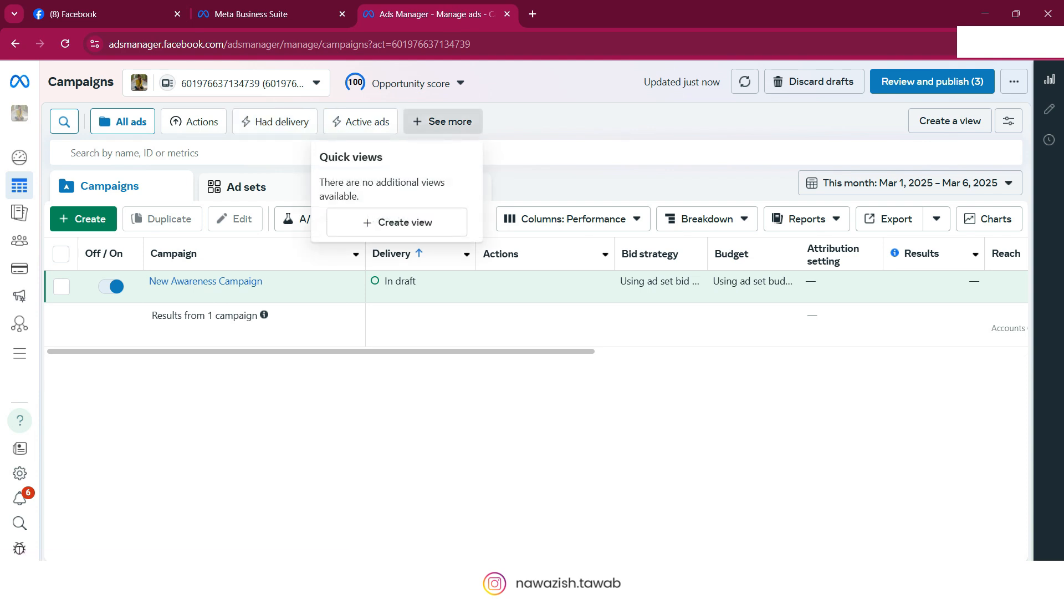
key(Escape)
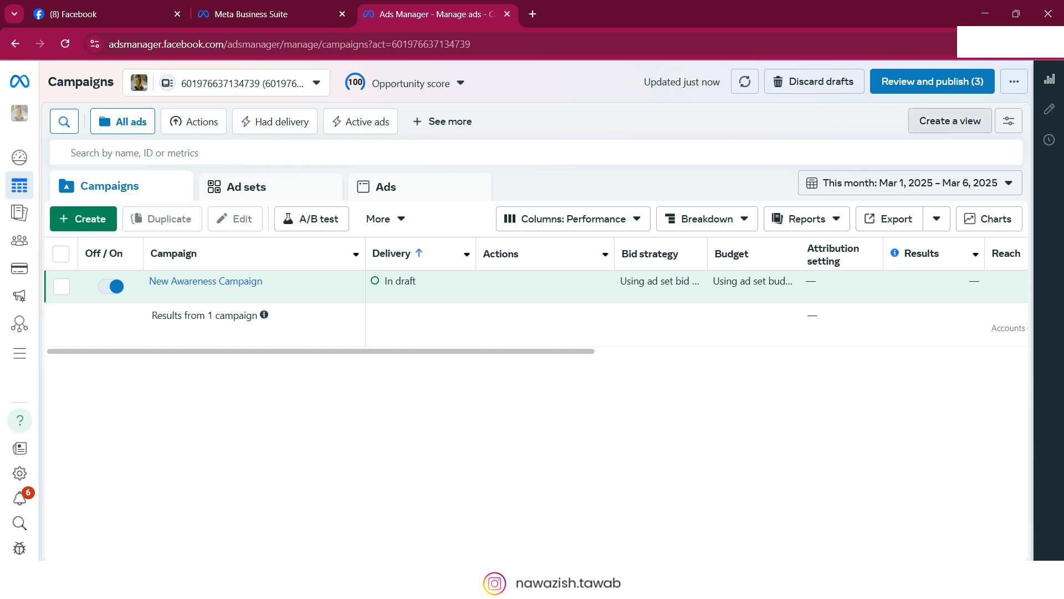
click(915, 118)
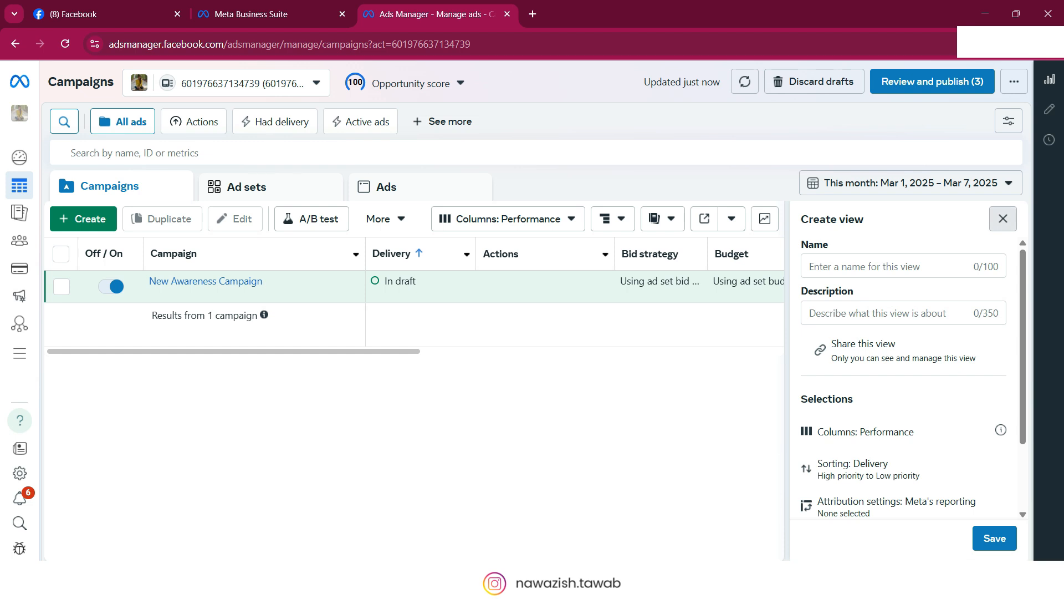
click(1003, 219)
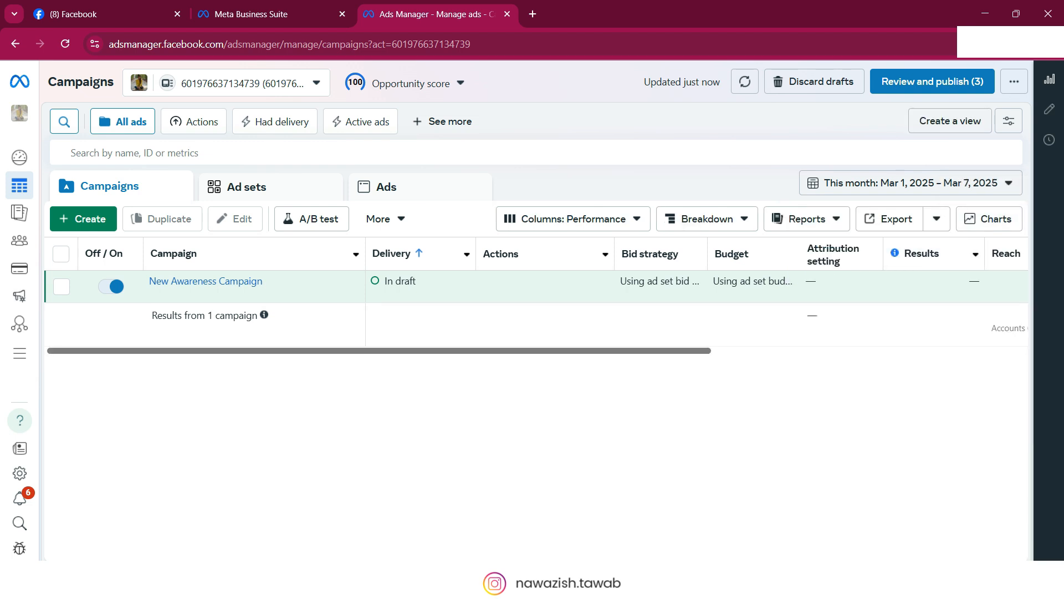
Preview the Performance and clicks column preset on the campaigns table, and restore the Performance preset
scroll(696, 289, right, 5)
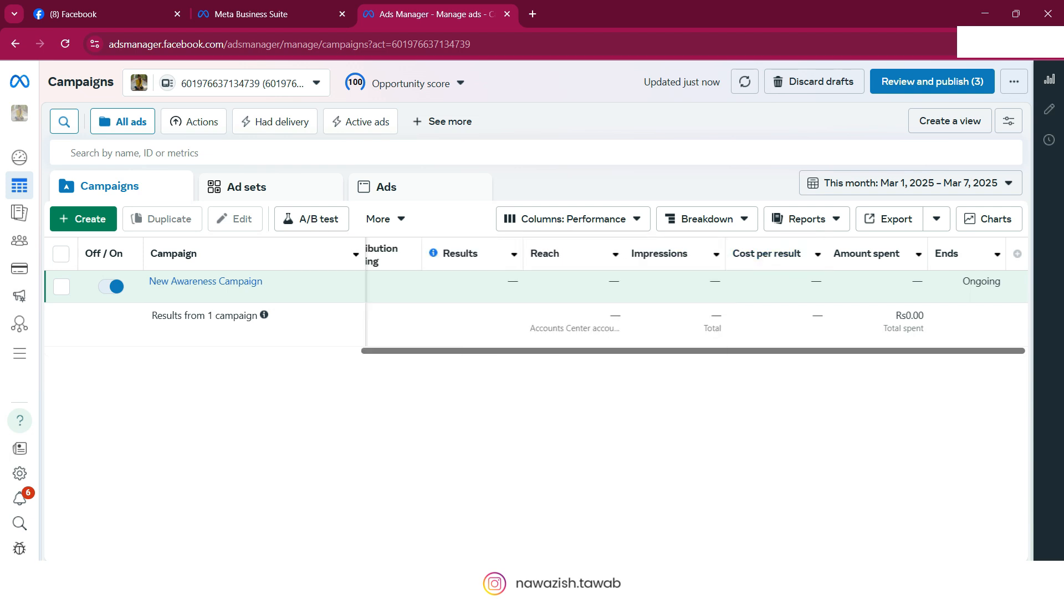
scroll(696, 289, left, 3)
scroll(695, 288, right, 3)
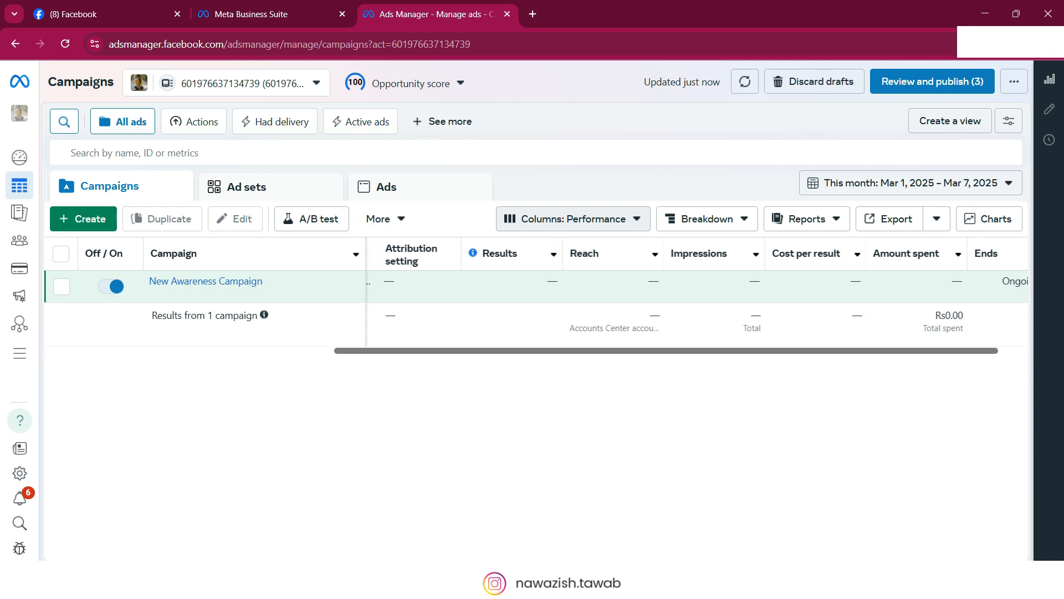
click(571, 219)
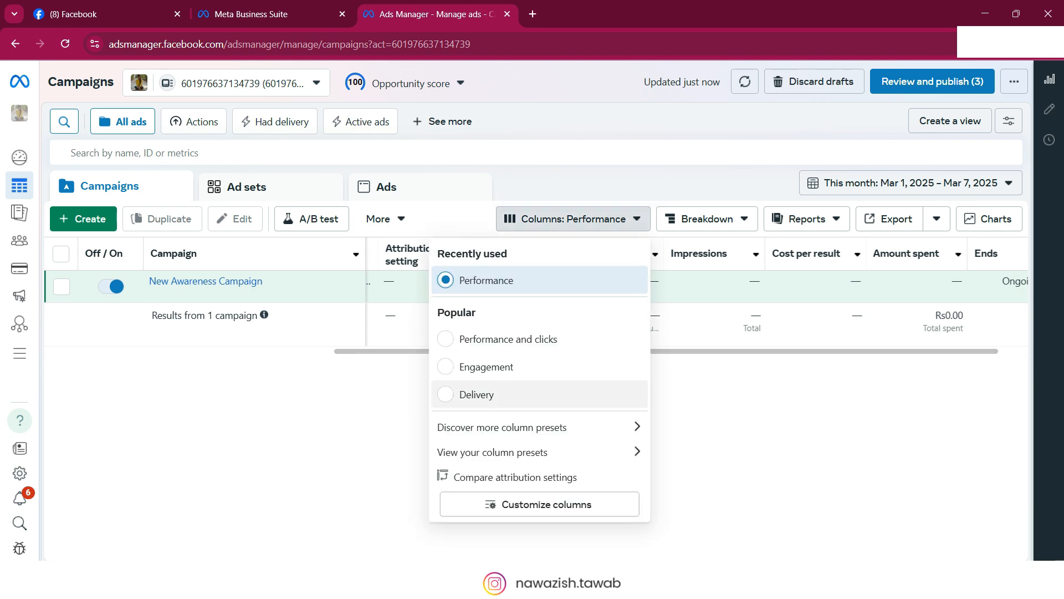
mouse_move(483, 395)
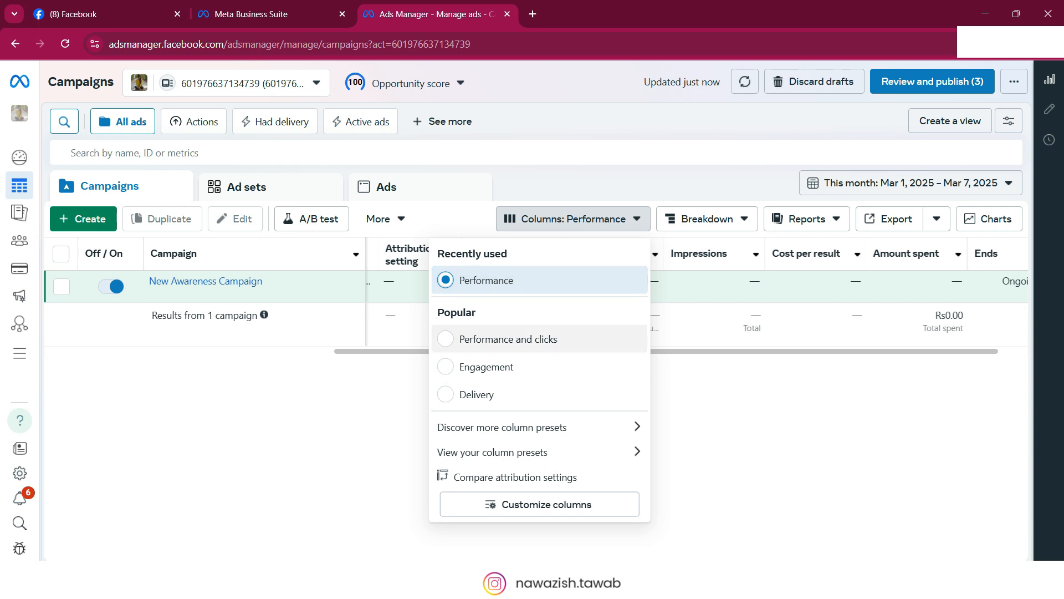
mouse_move(509, 339)
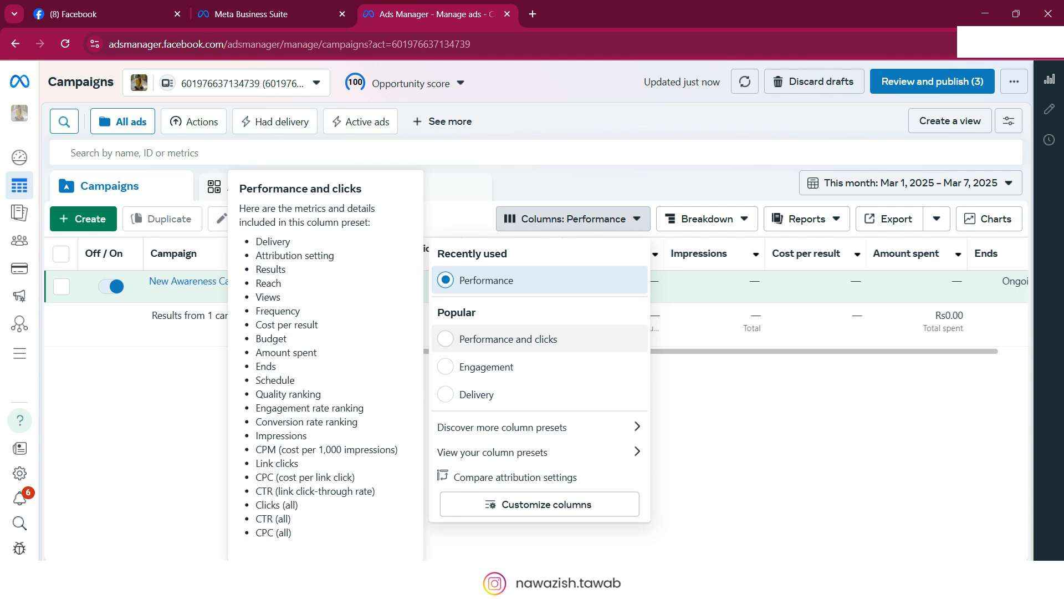
click(509, 339)
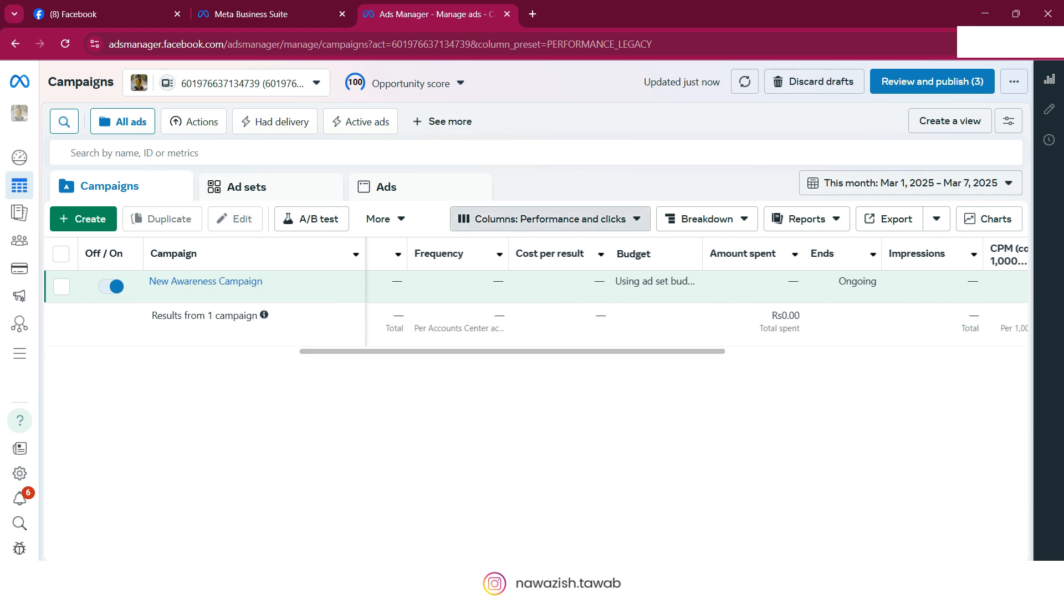
click(546, 219)
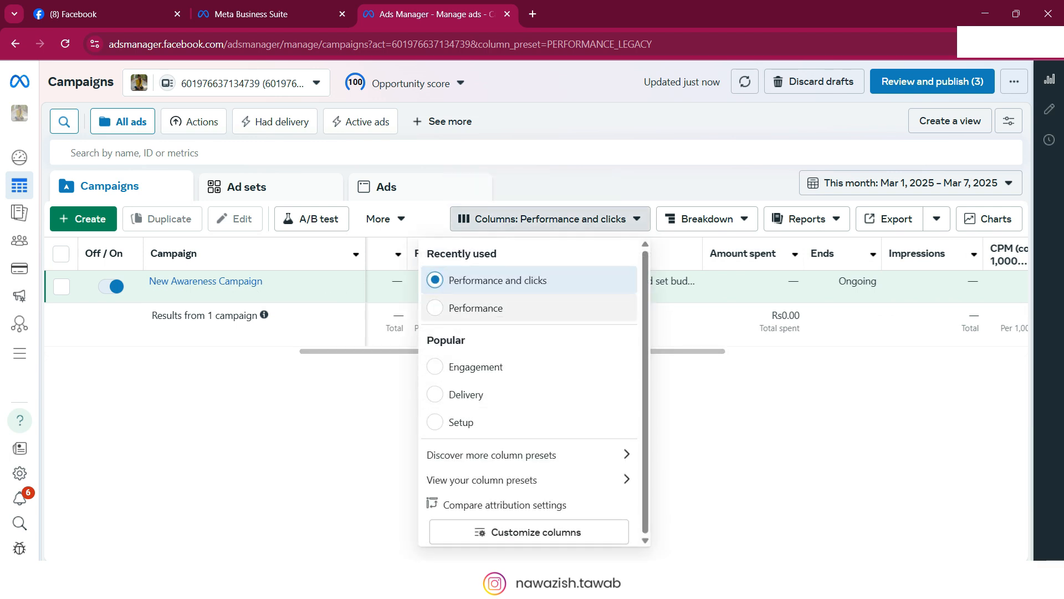
click(476, 308)
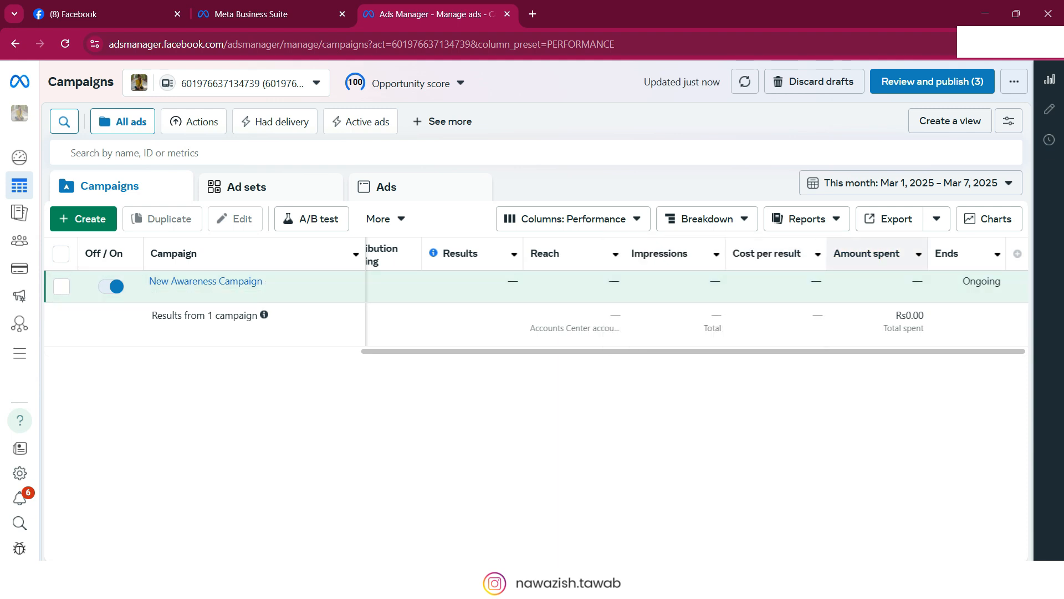
Review the breakdown options and the search filters for the campaigns table, closing both without applying anything
click(707, 218)
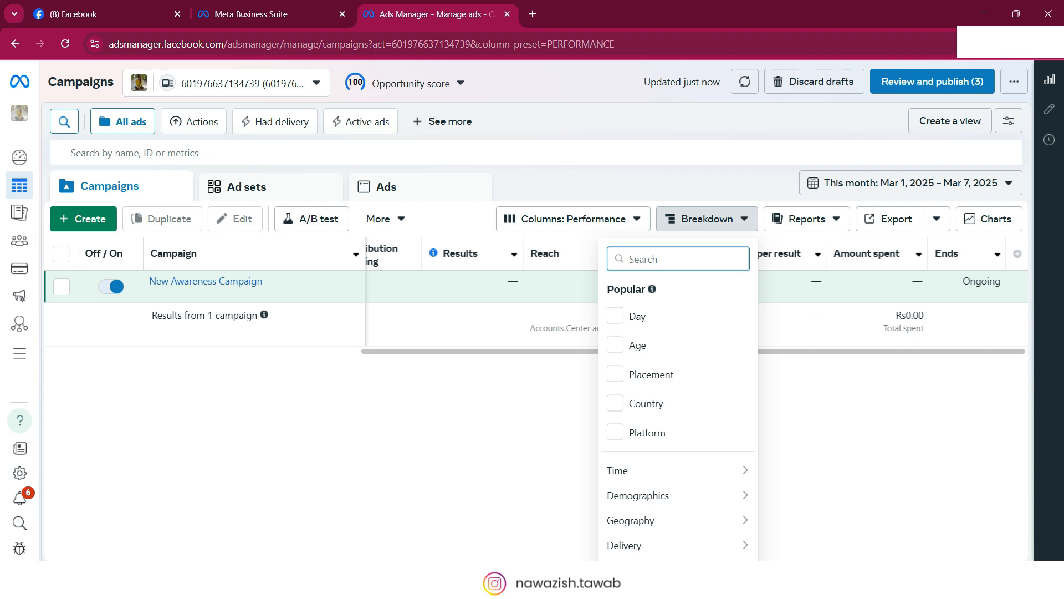
click(776, 153)
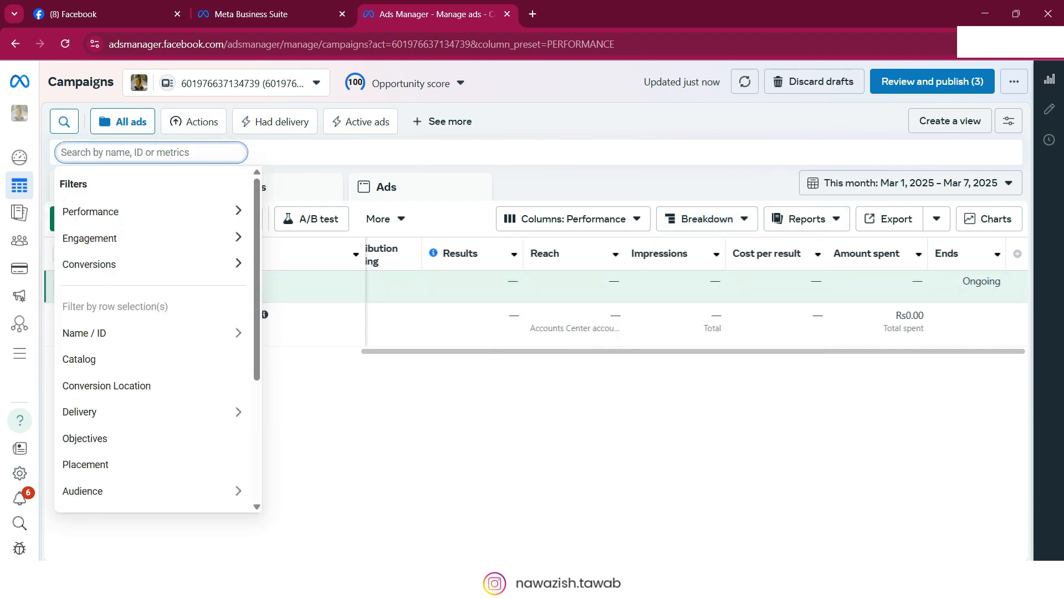
key(Escape)
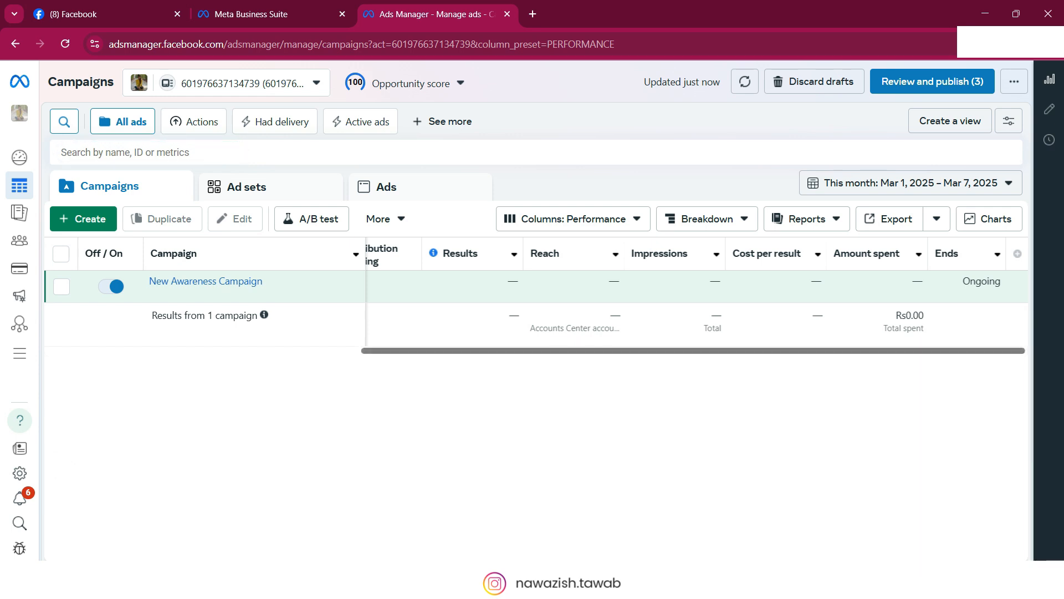
scroll(532, 293, left, 10)
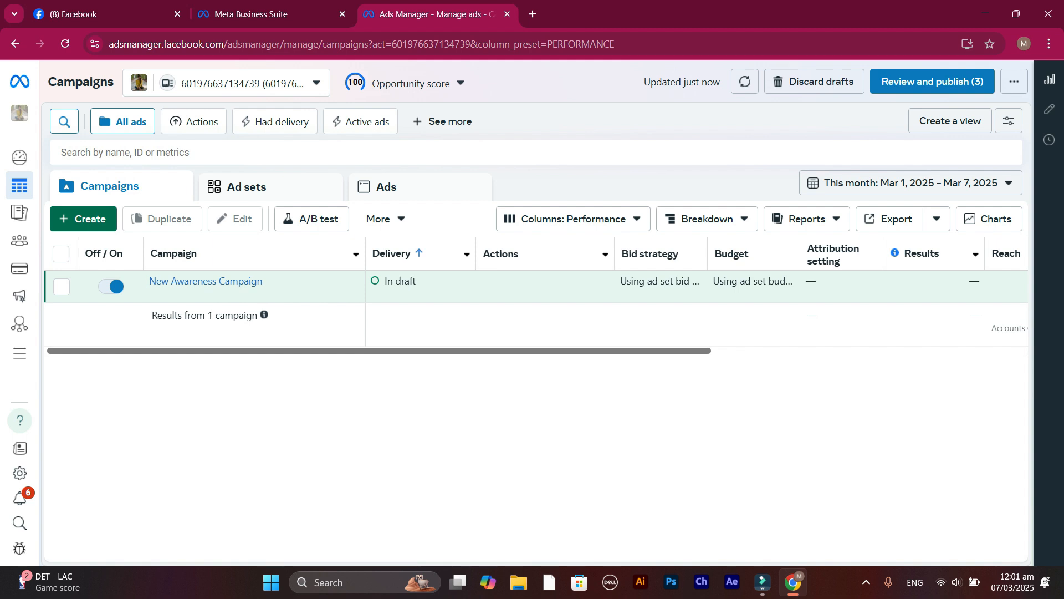
Review the buying type and the available objectives for a new campaign, and close the dialog without creating one
click(83, 219)
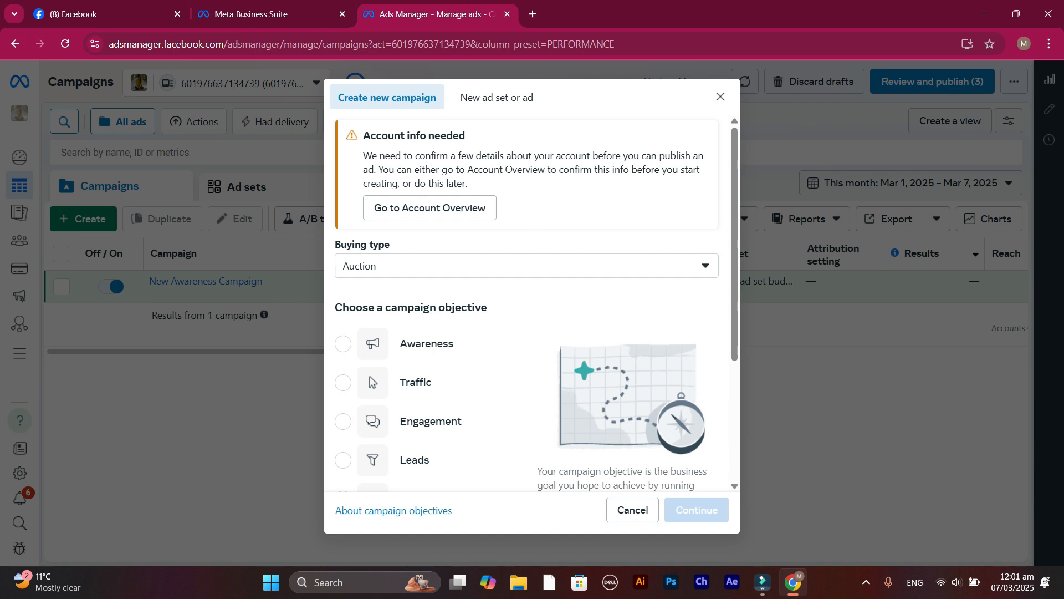
scroll(422, 459, down, 3)
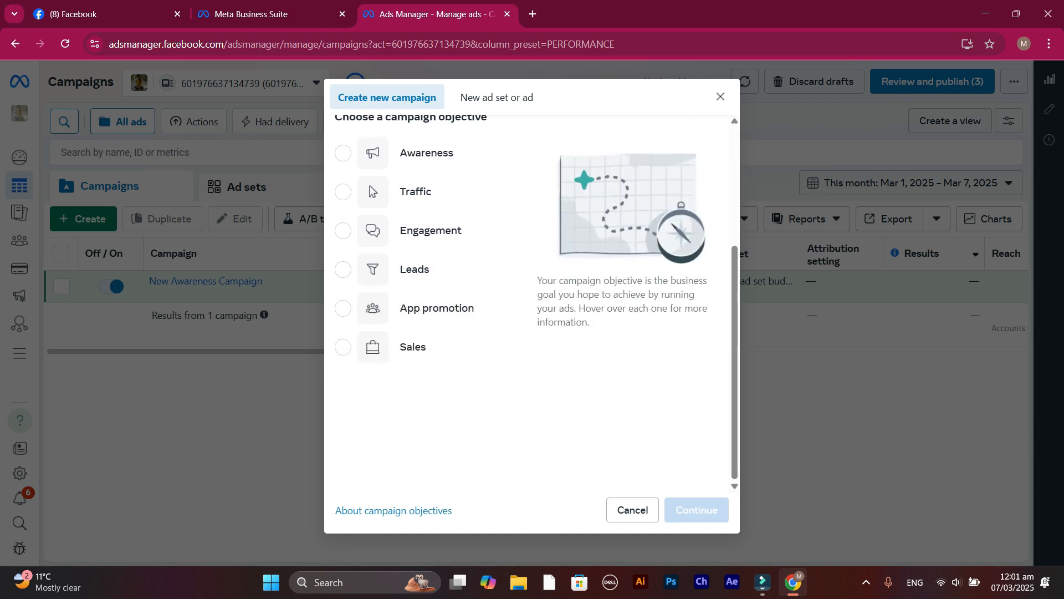
scroll(422, 460, up, 3)
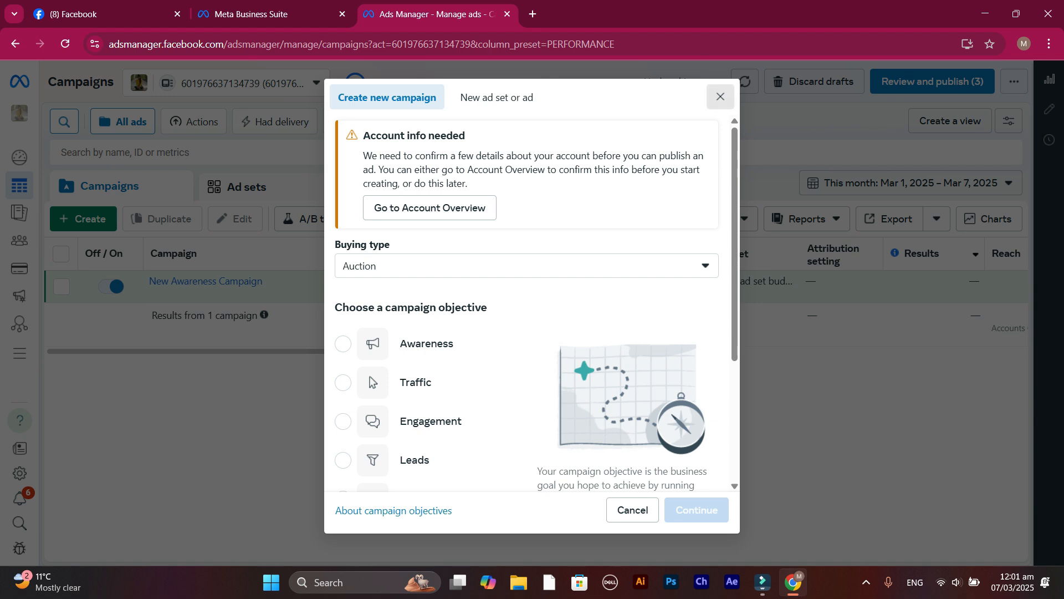
click(720, 96)
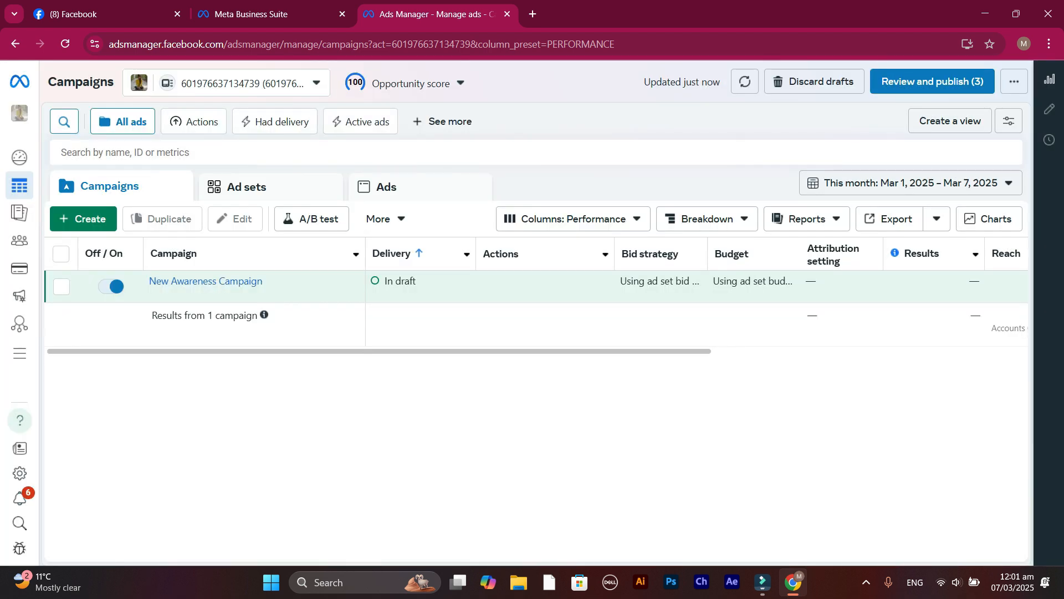